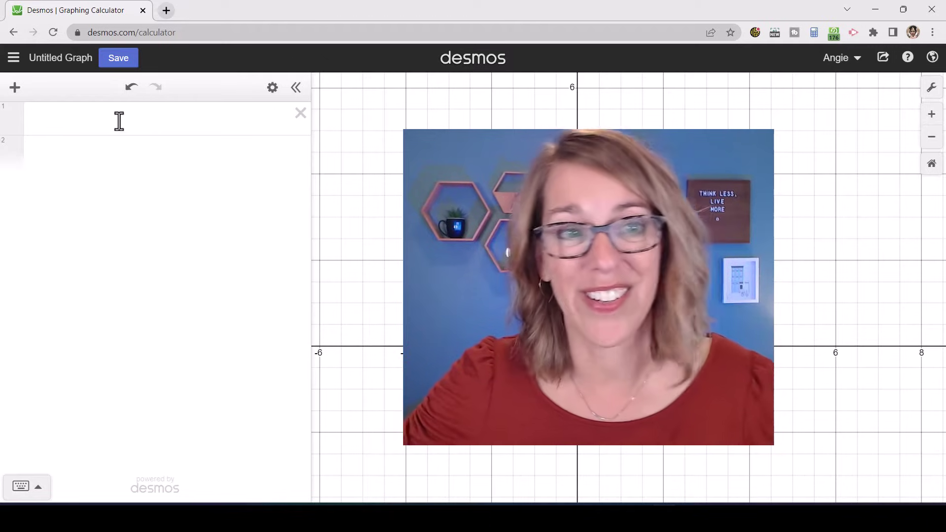
Graph y = x + 2 in the first row and enter 3 + 7 below it, evaluating to 10
{"action": "left_click", "coordinate": [89, 123]}
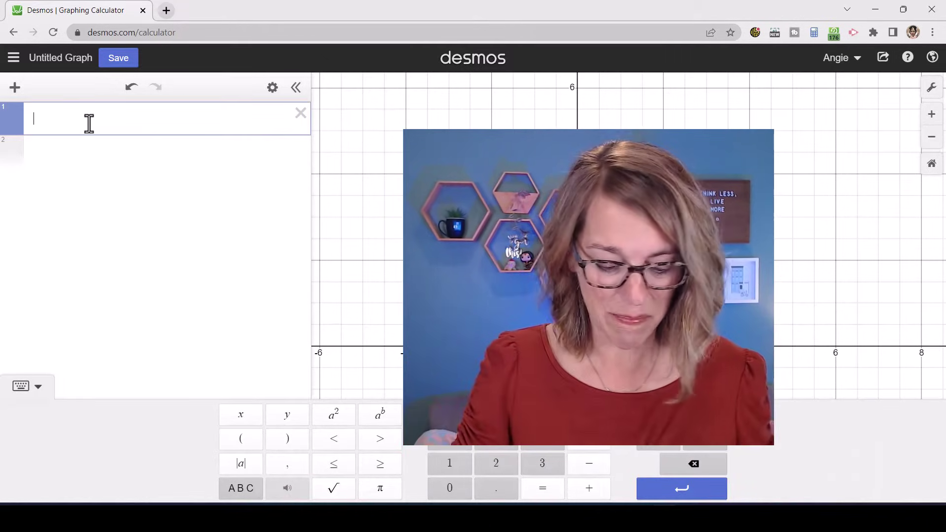
{"action": "type", "text": "y"}
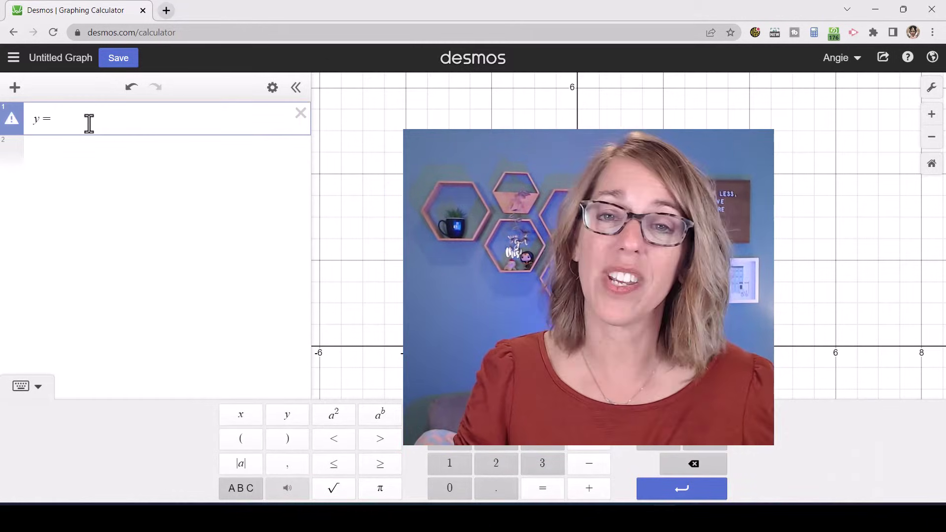
{"action": "type", "text": "=x+2"}
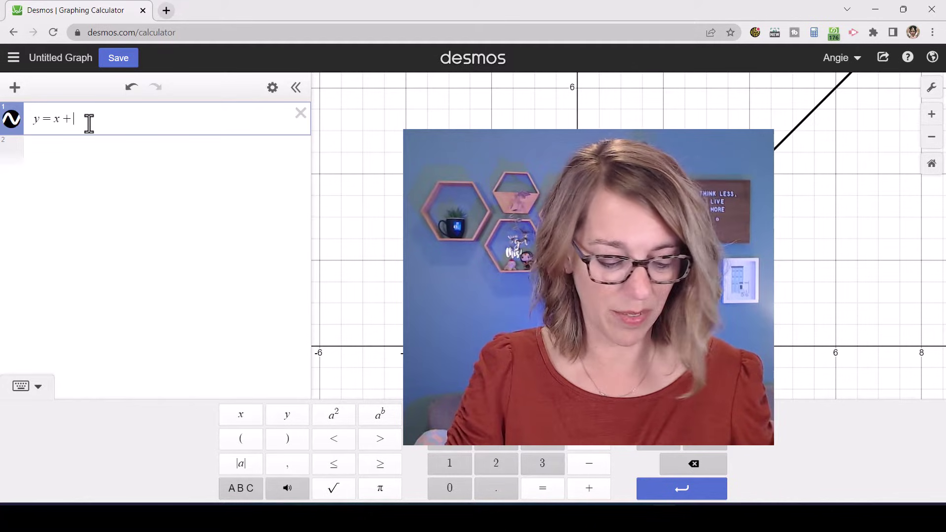
{"action": "left_click", "coordinate": [39, 156]}
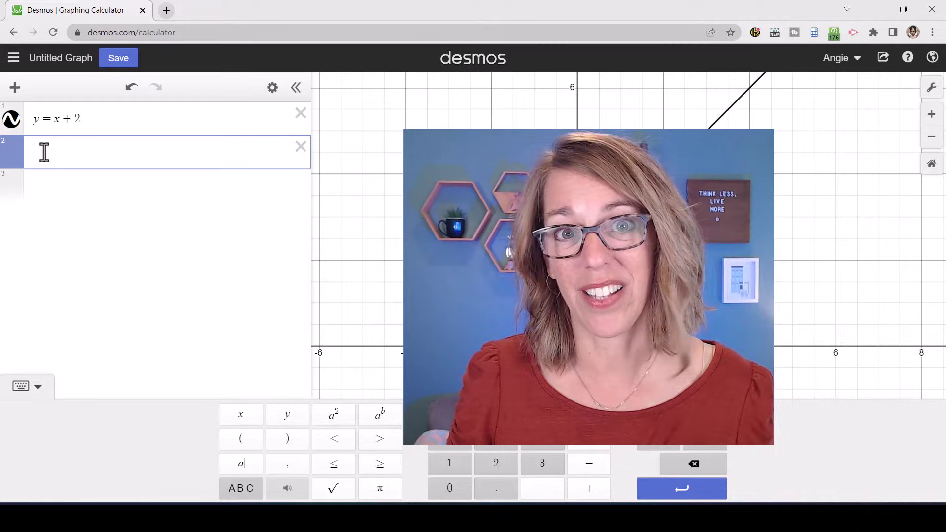
{"action": "type", "text": "3 "}
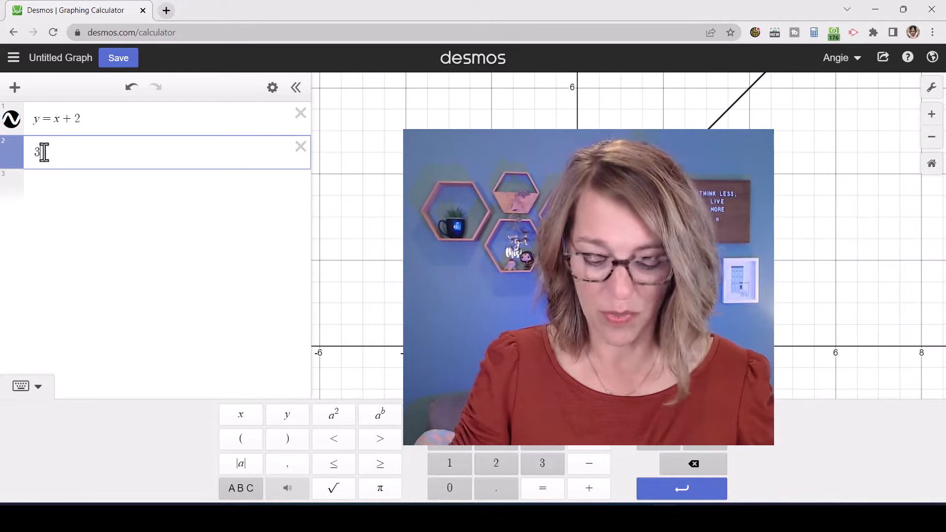
{"action": "type", "text": "+ 7"}
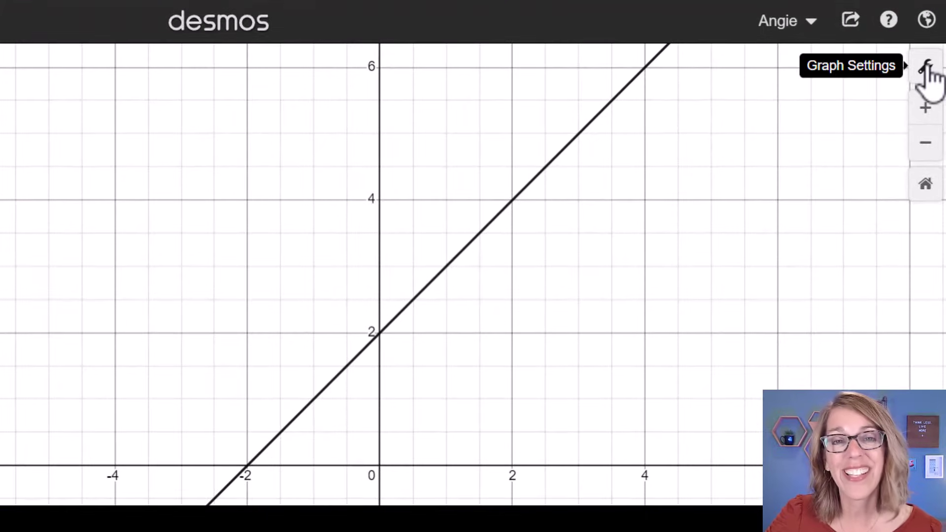
Show the Graph Settings panel with grid, axis range and contrast options
{"action": "left_click", "coordinate": [926, 71]}
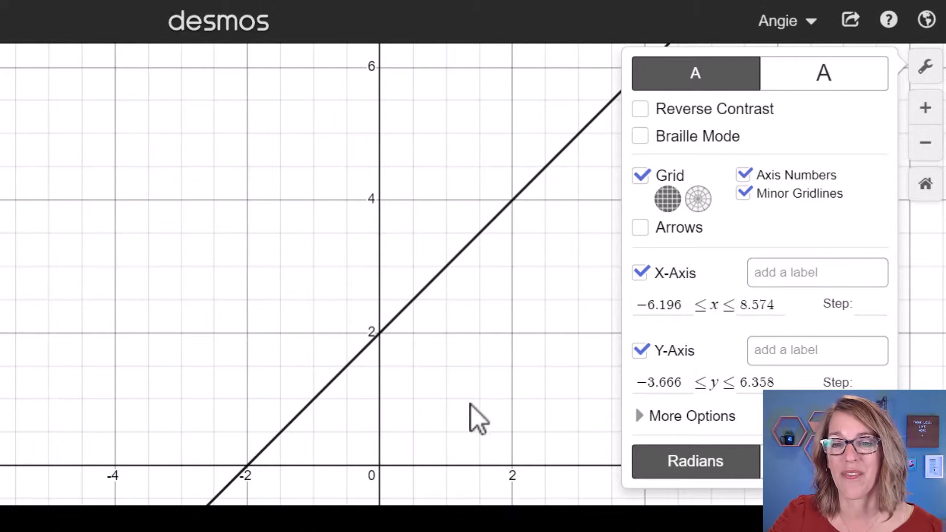
Close graph settings, zoom in and out twice each, and scroll-zoom back to the original scale
{"action": "left_click", "coordinate": [581, 360]}
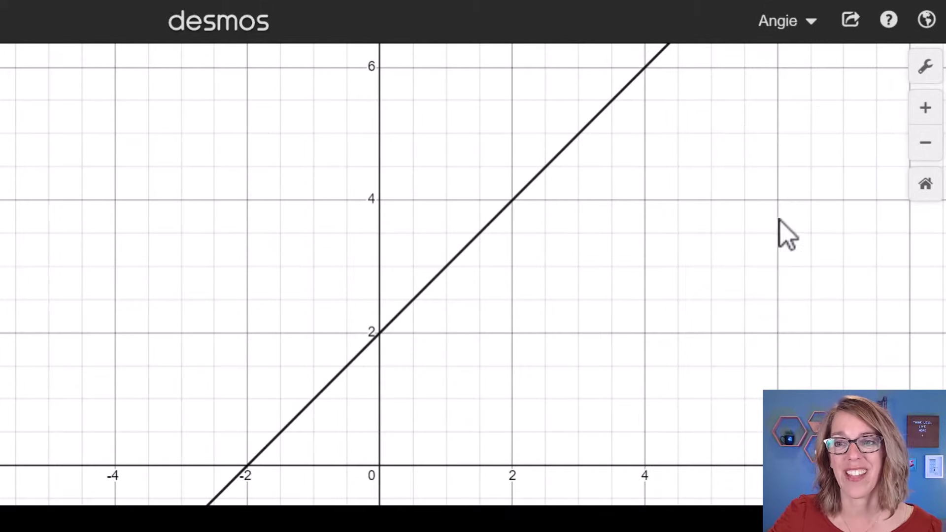
{"action": "left_click", "coordinate": [926, 109]}
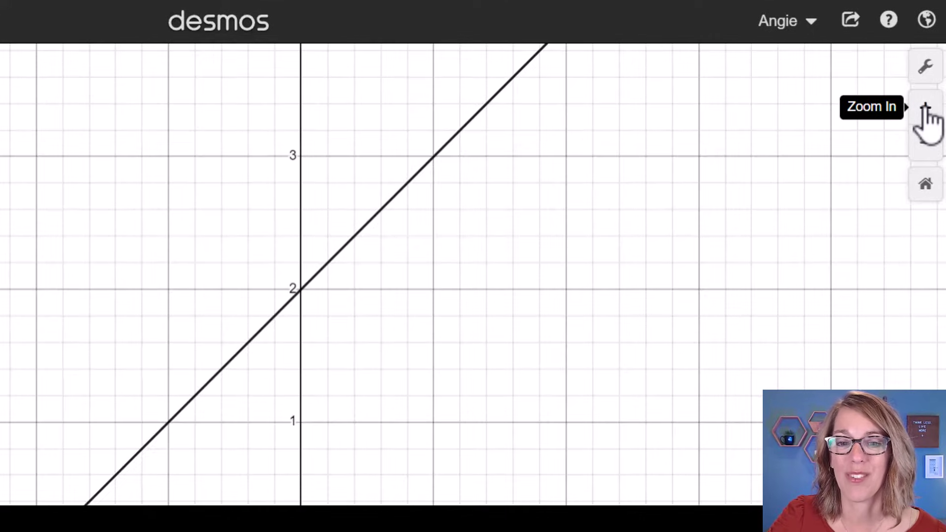
{"action": "left_click", "coordinate": [926, 108]}
{"action": "left_click", "coordinate": [926, 143]}
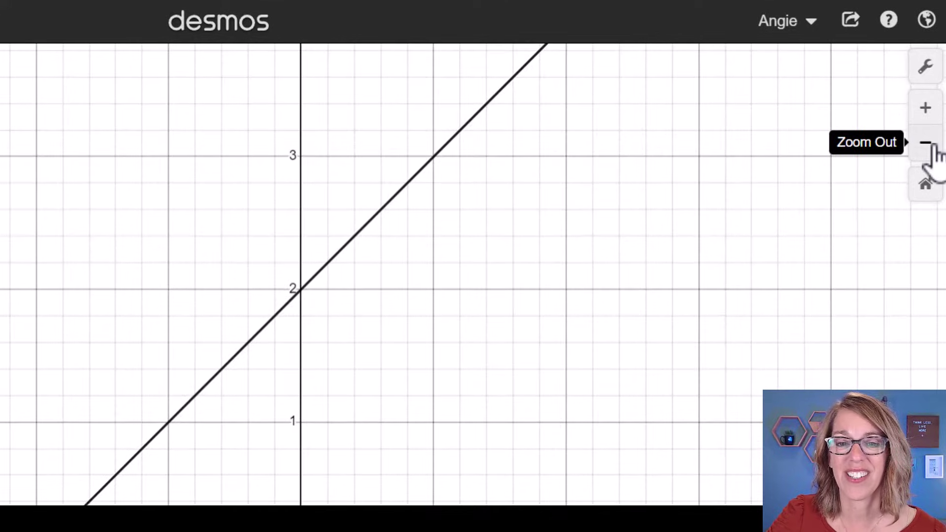
{"action": "left_click", "coordinate": [925, 143]}
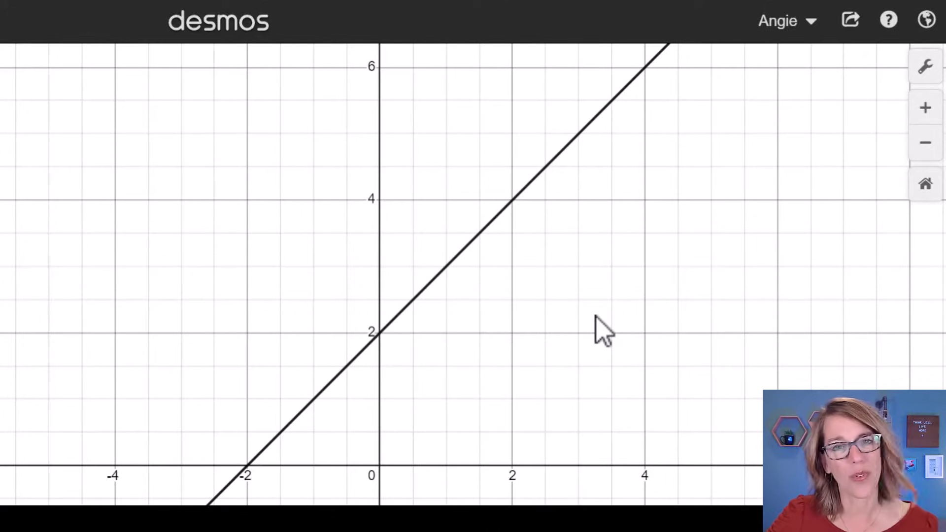
{"action": "scroll", "coordinate": [596, 316], "scroll_direction": "down", "scroll_amount": 5}
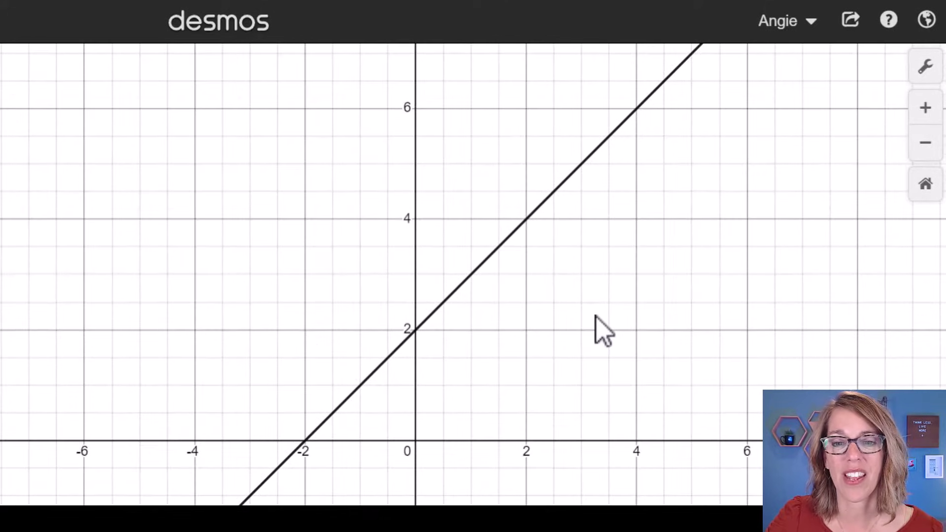
{"action": "scroll", "coordinate": [596, 316], "scroll_direction": "up", "scroll_amount": 4}
{"action": "scroll", "coordinate": [595, 316], "scroll_direction": "up", "scroll_amount": 4}
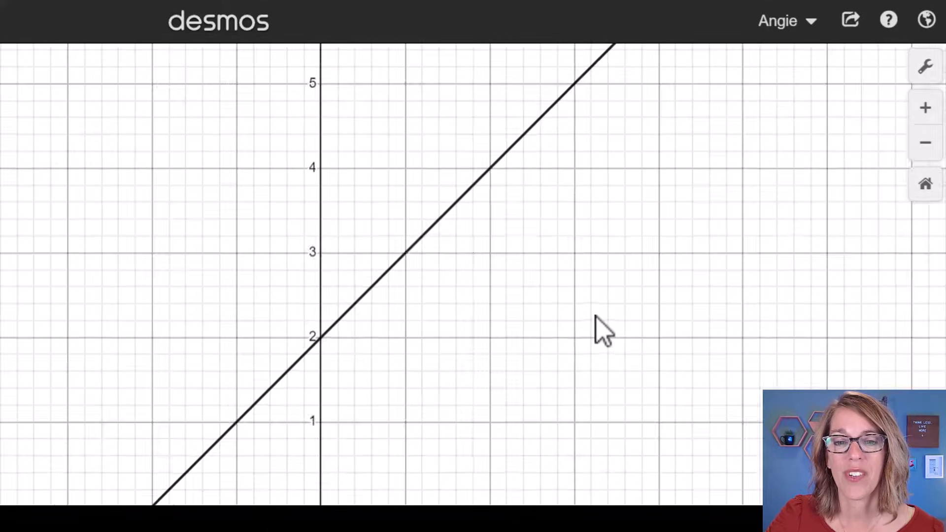
{"action": "scroll", "coordinate": [596, 317], "scroll_direction": "down", "scroll_amount": 3}
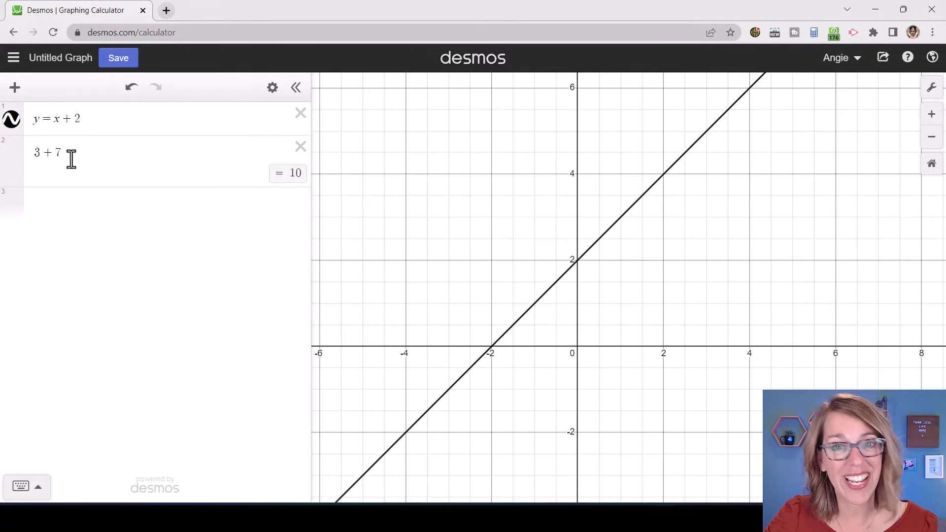
Delete the 3 + 7 expression and make the y = x + 2 line orange and dashed
{"action": "left_click", "coordinate": [301, 147]}
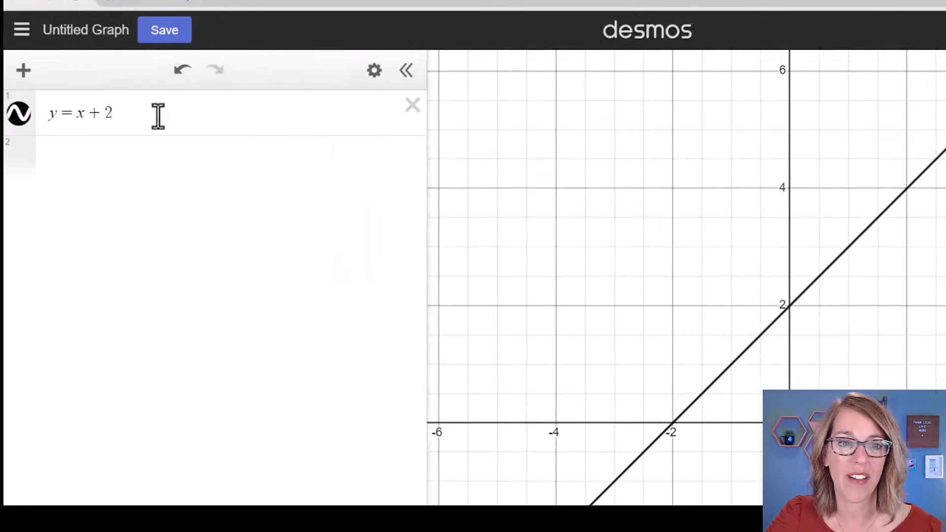
{"action": "left_click", "coordinate": [386, 69]}
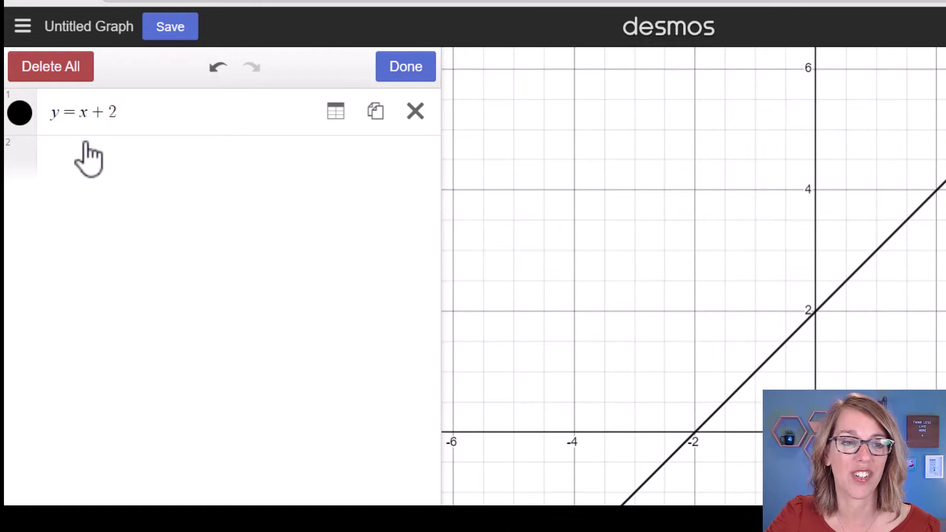
{"action": "left_click", "coordinate": [23, 121]}
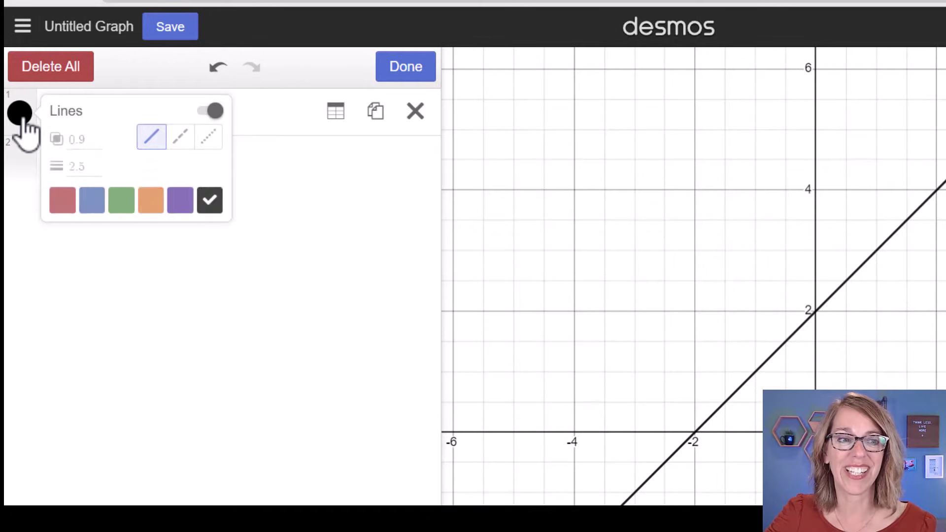
{"action": "left_click", "coordinate": [151, 200]}
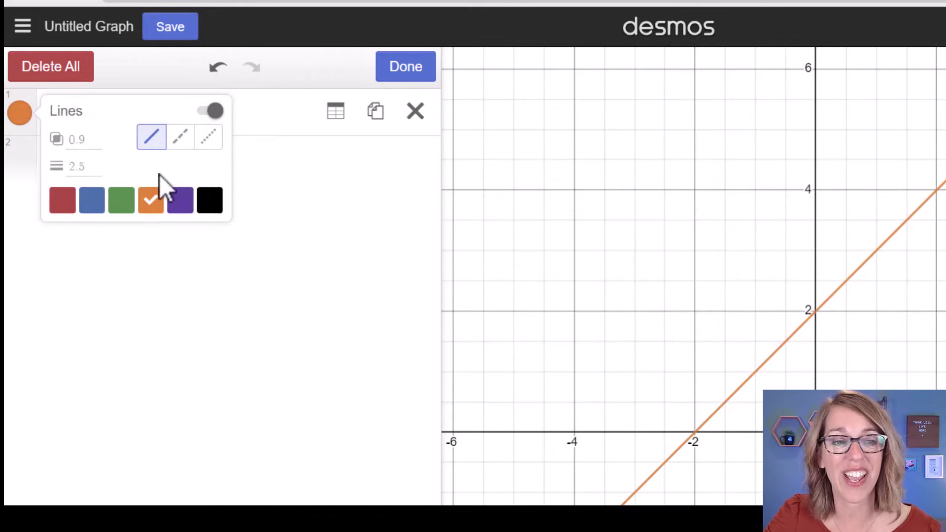
{"action": "left_click", "coordinate": [181, 137]}
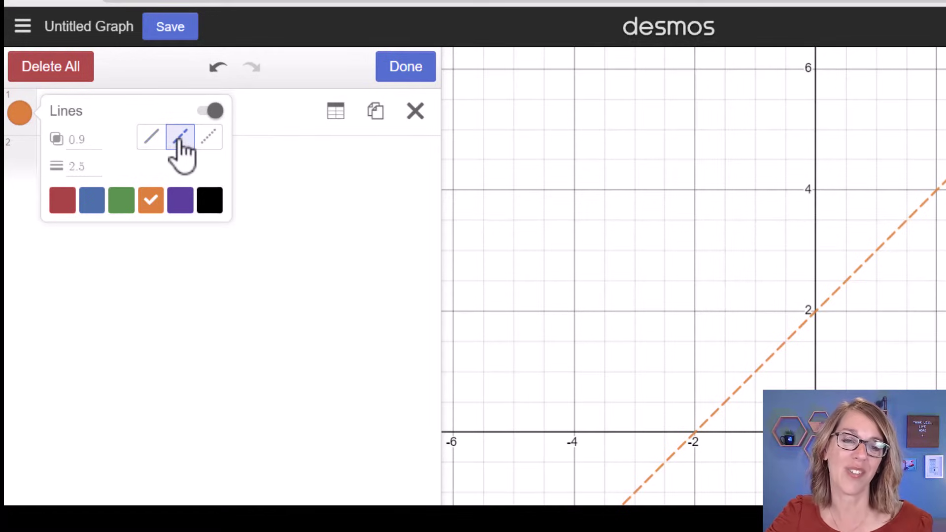
Set the line width to 5, return it to solid, and exit list editing
{"action": "left_click", "coordinate": [69, 166]}
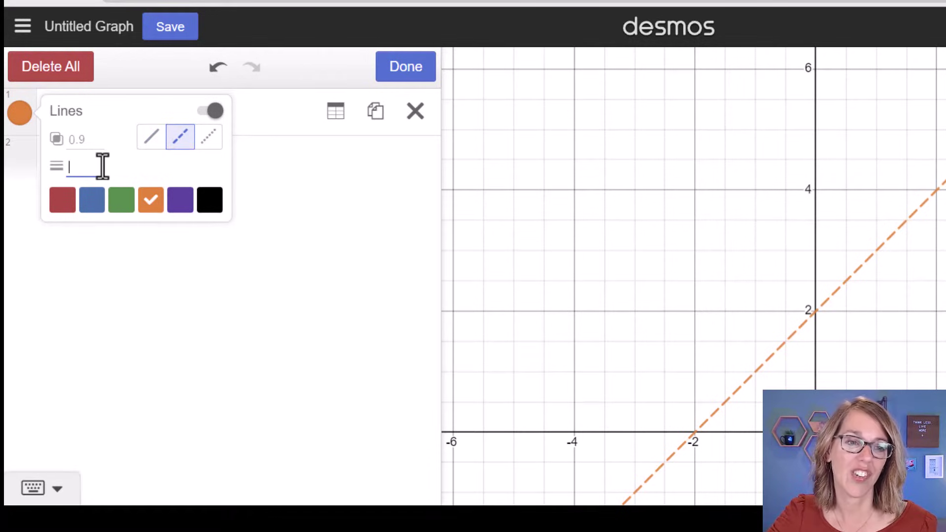
{"action": "type", "text": "5"}
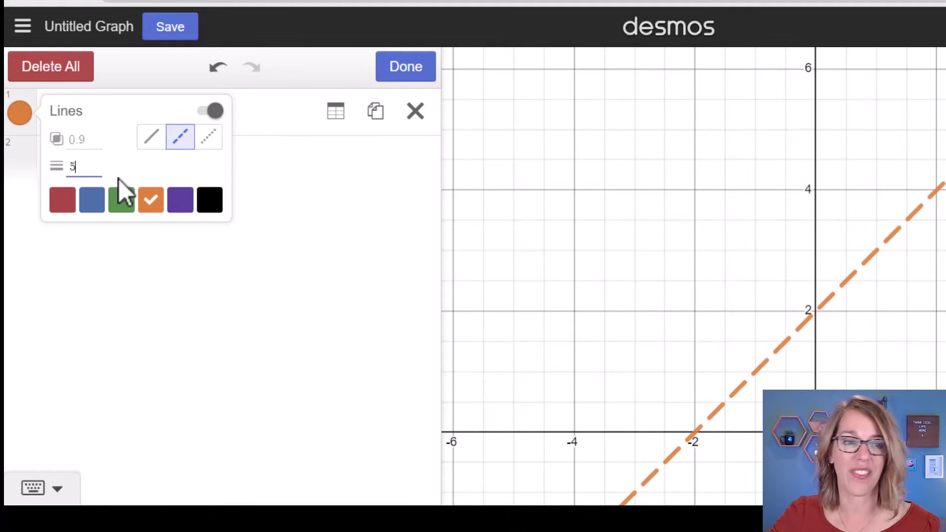
{"action": "left_click", "coordinate": [150, 136]}
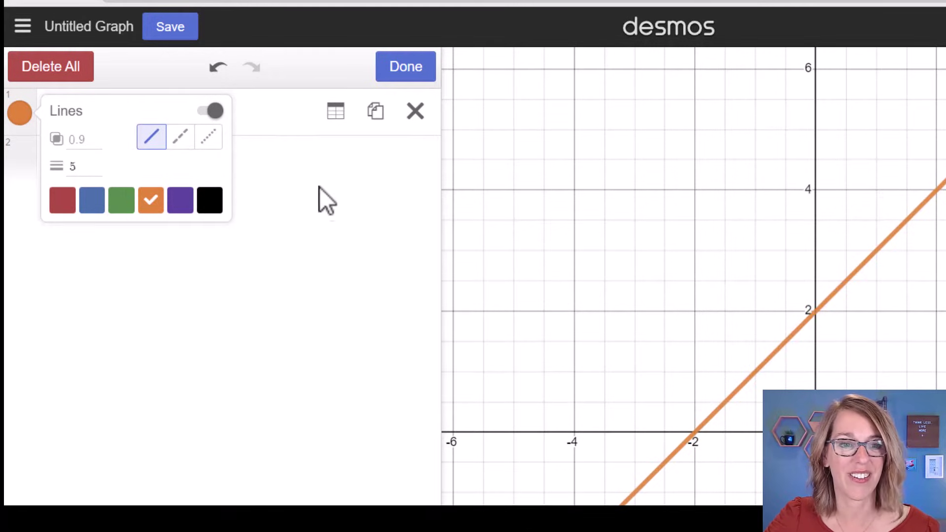
{"action": "left_click", "coordinate": [285, 125]}
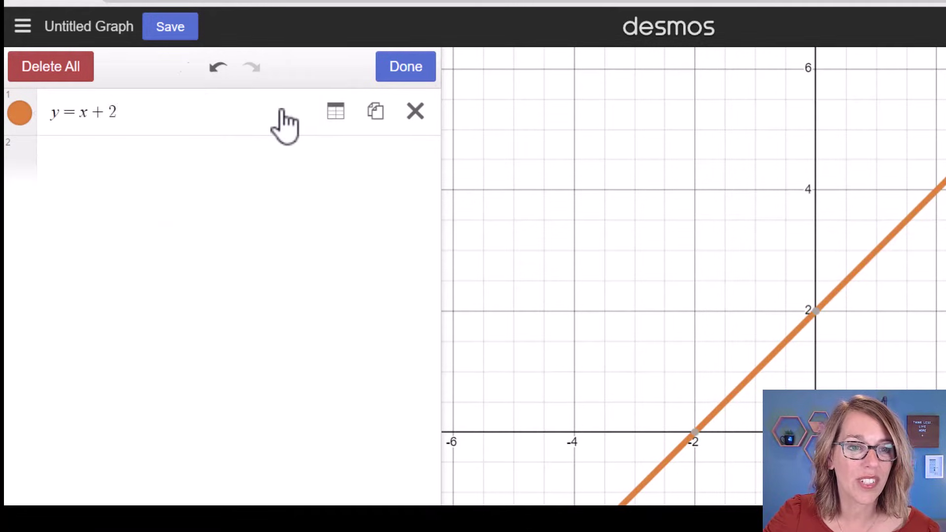
{"action": "left_click", "coordinate": [281, 114]}
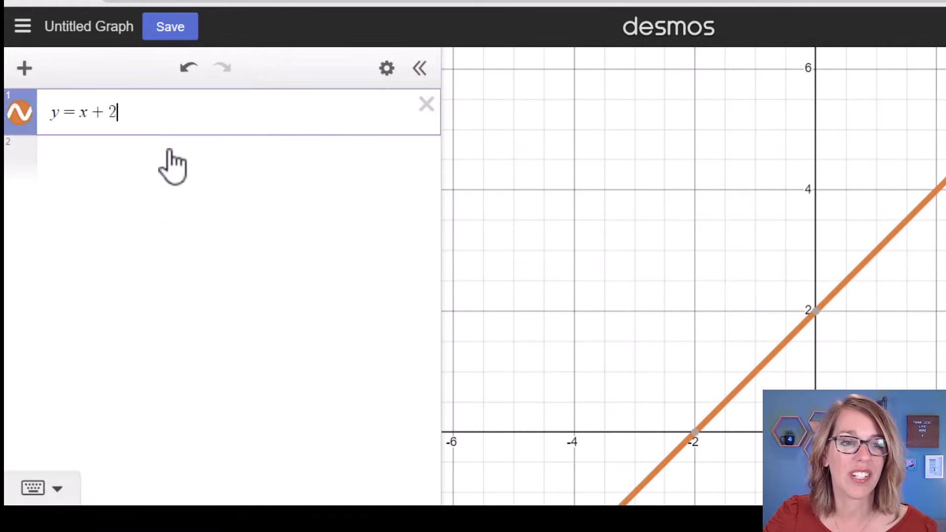
Create an x / x + 2 table for y = x + 2 and label points (−2, 0) through (2, 4)
{"action": "left_click", "coordinate": [387, 70]}
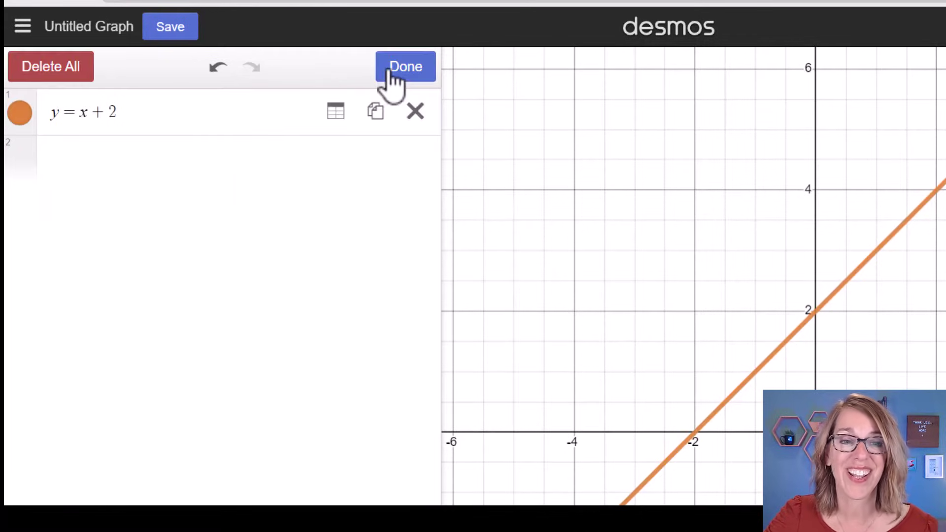
{"action": "left_click", "coordinate": [336, 113]}
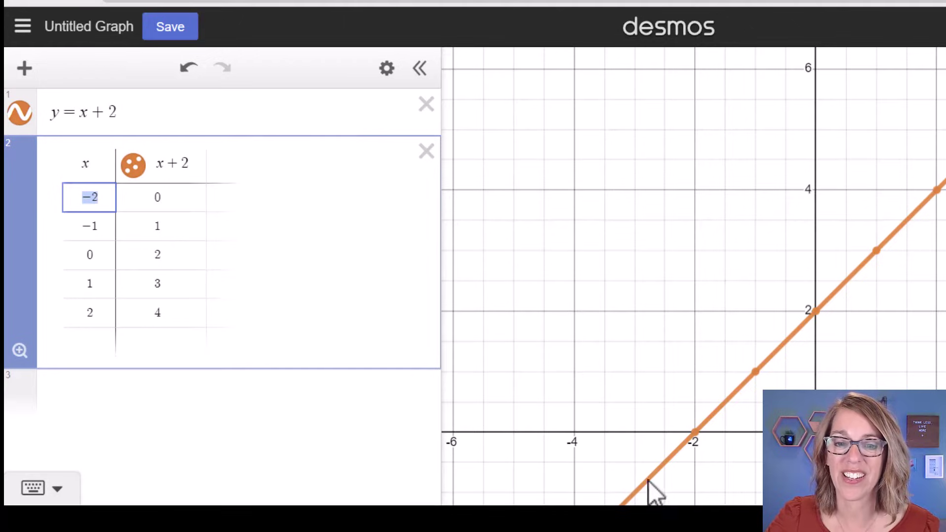
{"action": "left_click", "coordinate": [818, 314]}
{"action": "left_click", "coordinate": [878, 251]}
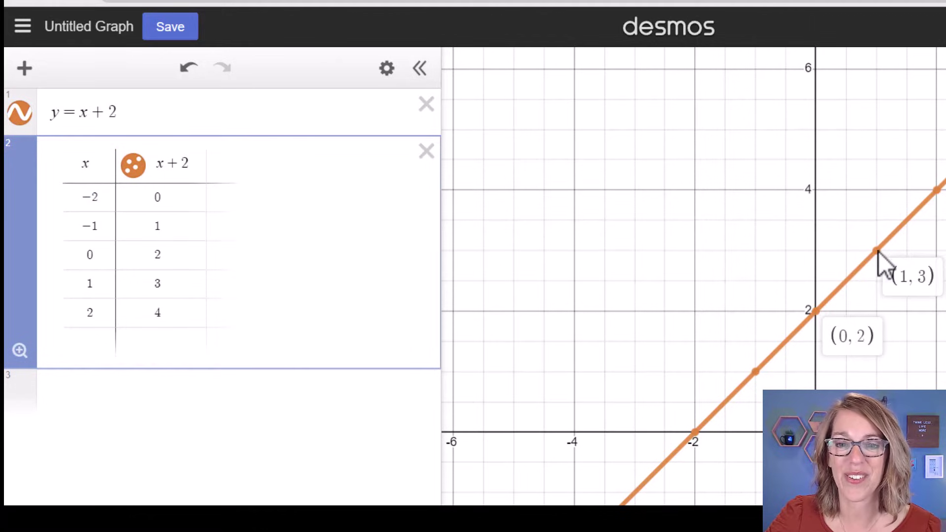
{"action": "left_click", "coordinate": [937, 191]}
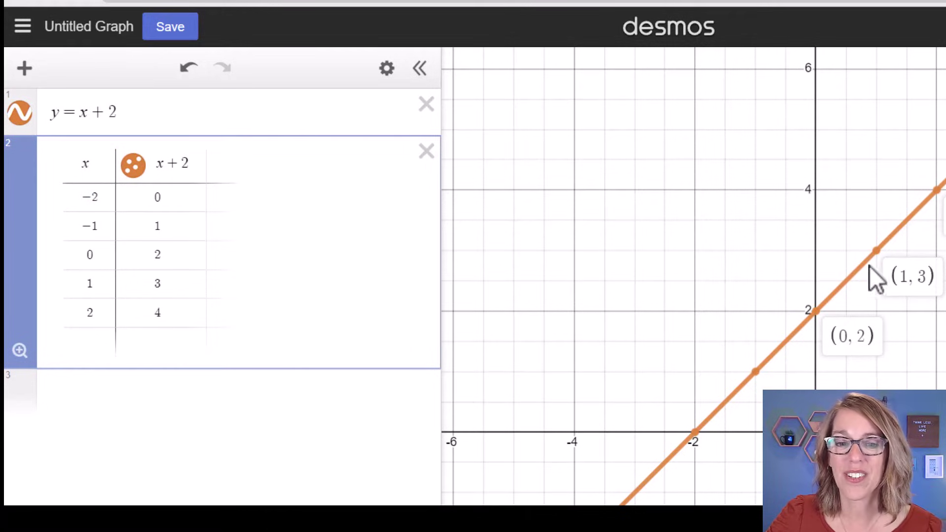
{"action": "left_click", "coordinate": [754, 371]}
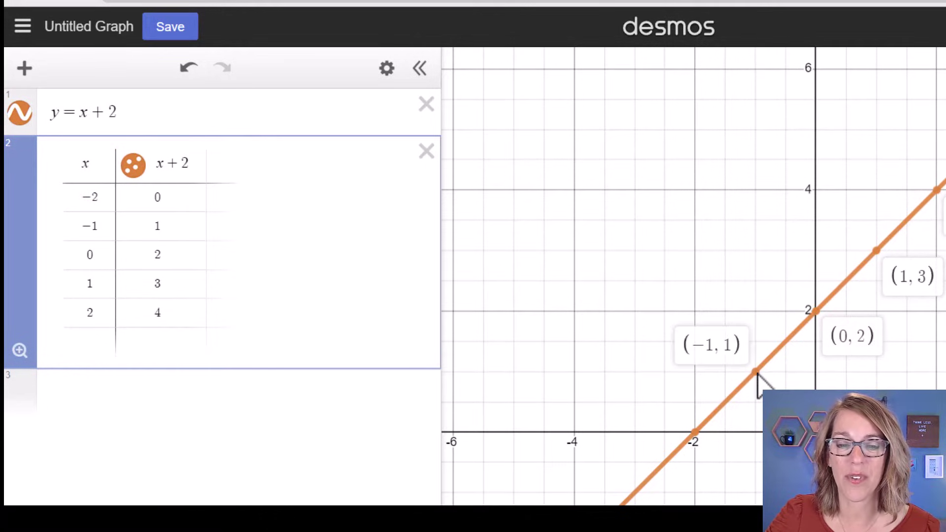
{"action": "left_click", "coordinate": [695, 432]}
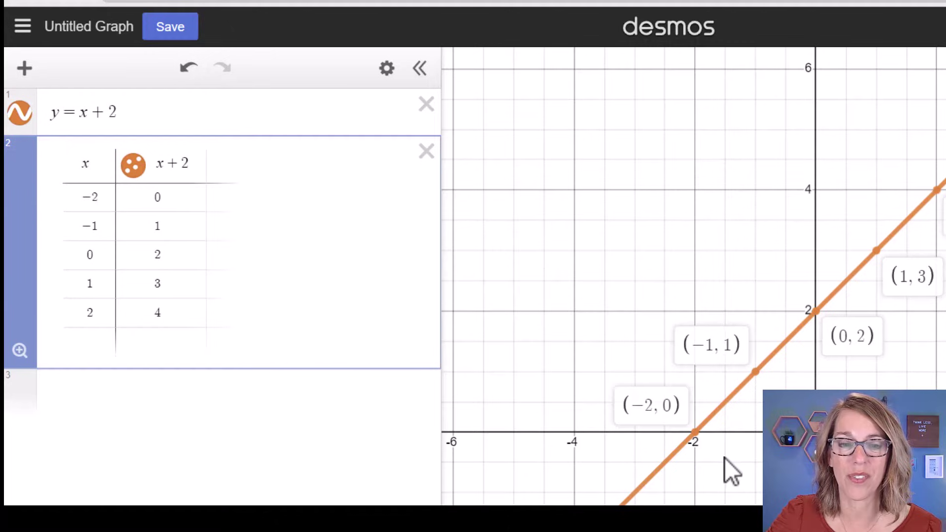
Hide the table's points while keeping the y = x + 2 line visible, and start a row 3 expression
{"action": "left_click", "coordinate": [18, 114]}
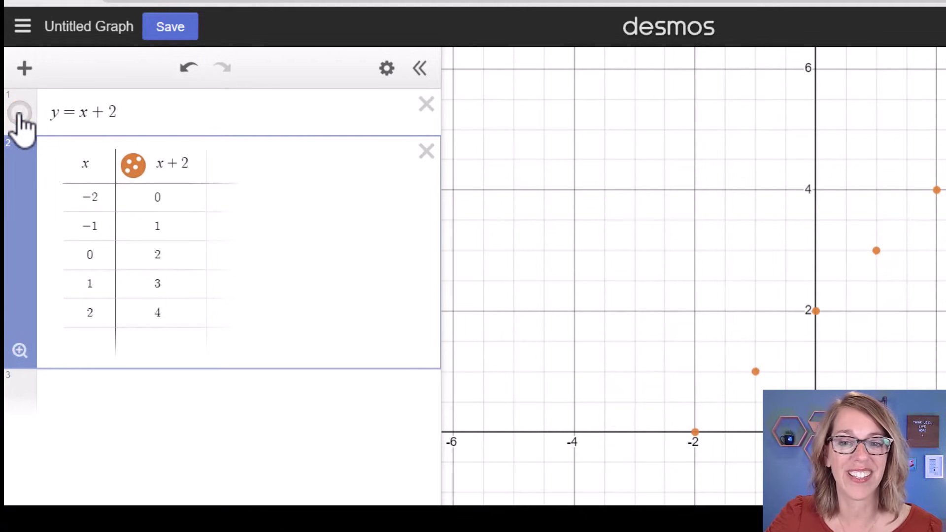
{"action": "left_click", "coordinate": [133, 164]}
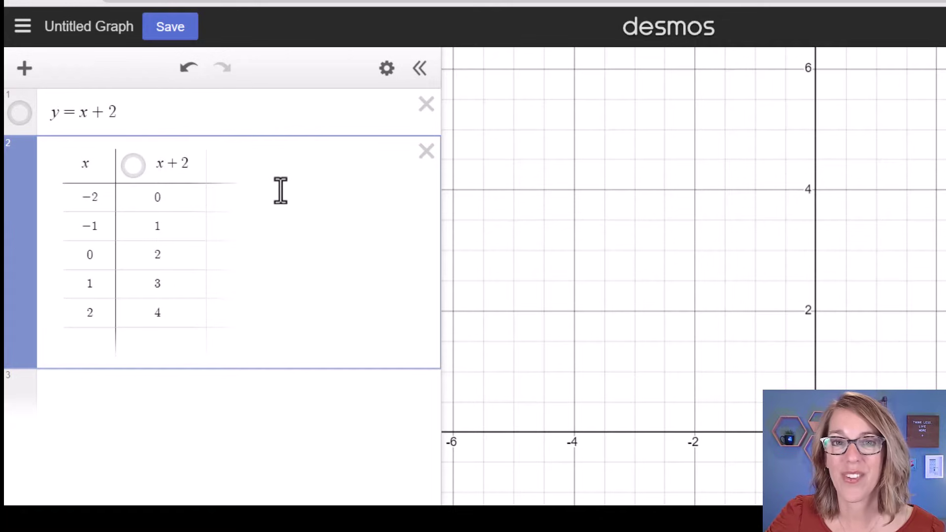
{"action": "left_click", "coordinate": [20, 113]}
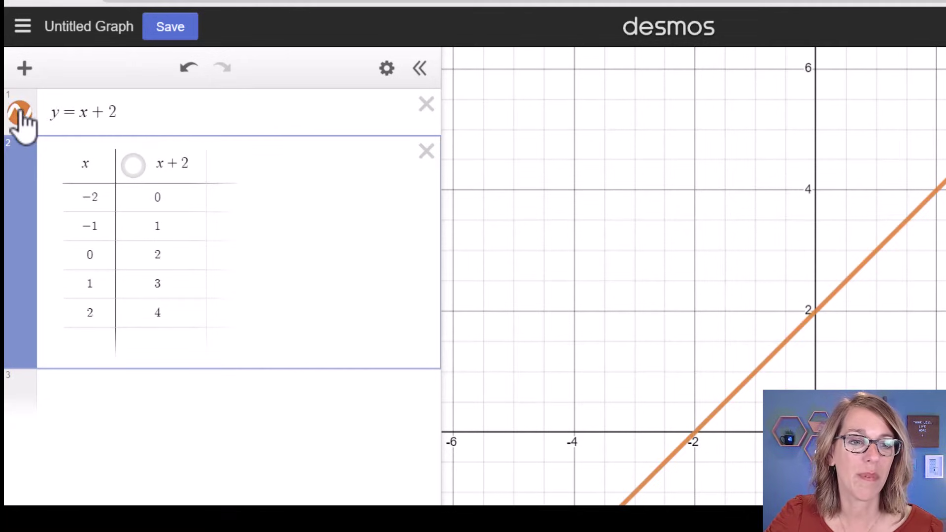
{"action": "left_click", "coordinate": [66, 394]}
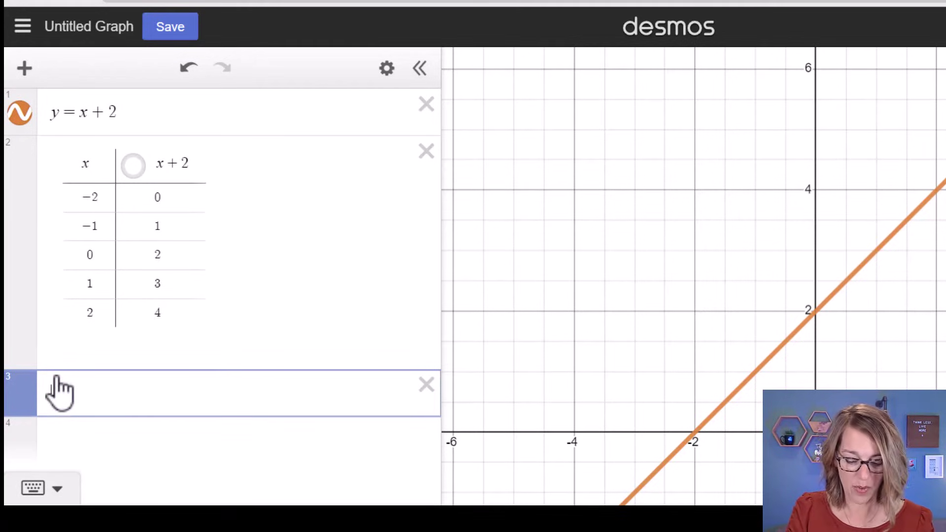
Enter y = x² in row 3, squaring x with the keypad's a² key
{"action": "type", "text": "y=x"}
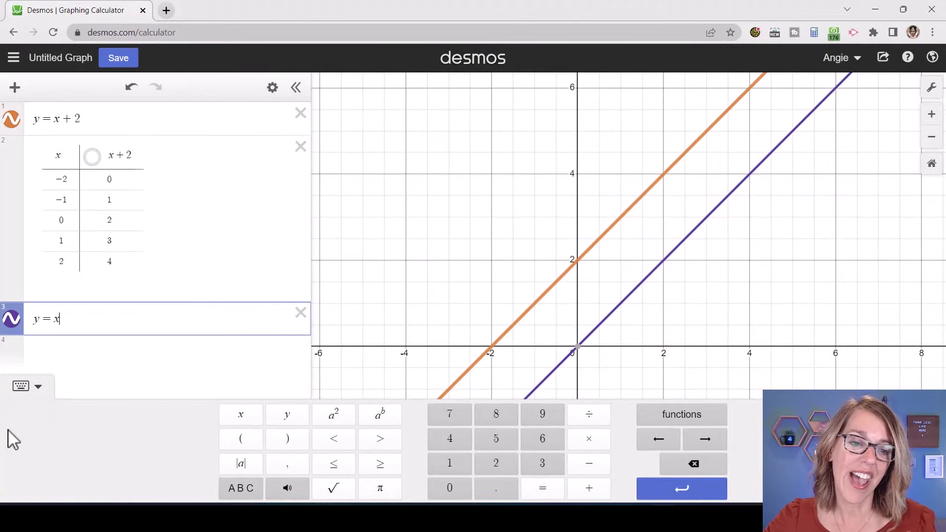
{"action": "left_click", "coordinate": [39, 388]}
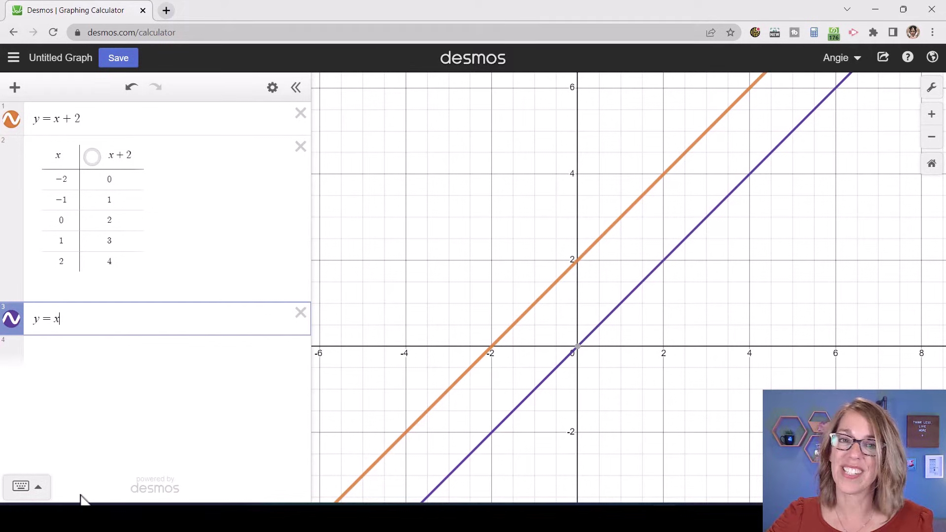
{"action": "left_click", "coordinate": [42, 492]}
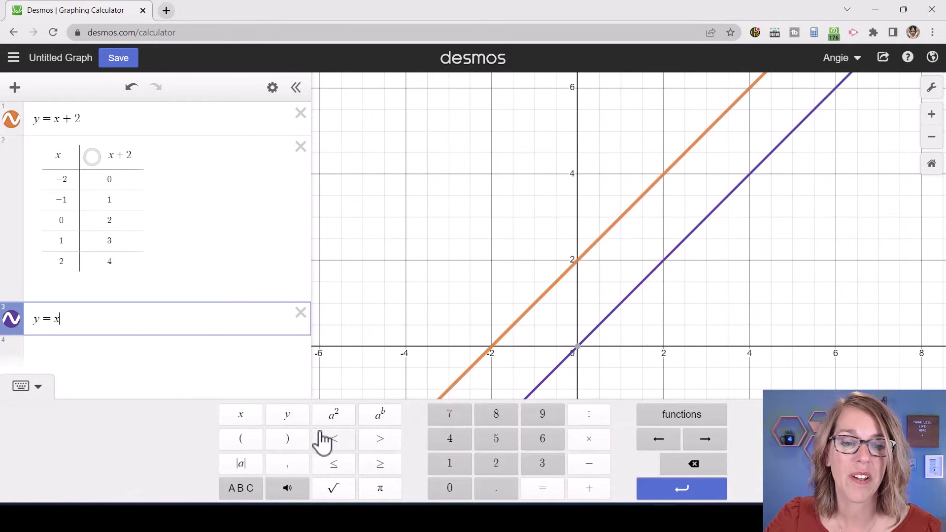
{"action": "left_click", "coordinate": [334, 415]}
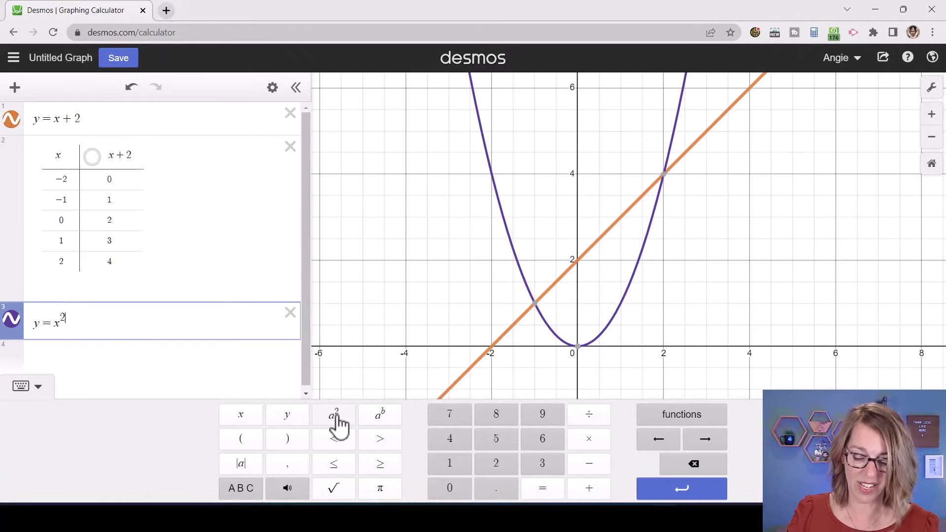
{"action": "key", "text": "BackSpace"}
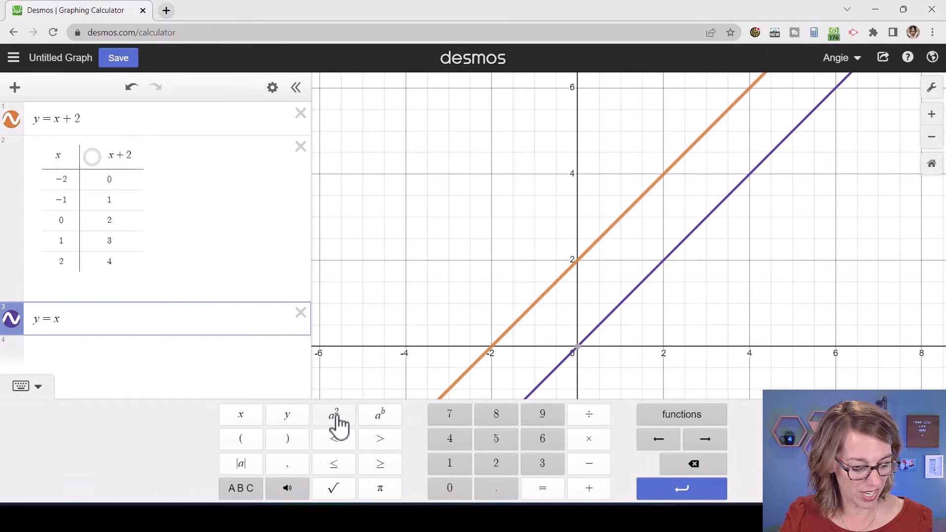
{"action": "left_click", "coordinate": [335, 416]}
{"action": "key", "text": "BackSpace"}
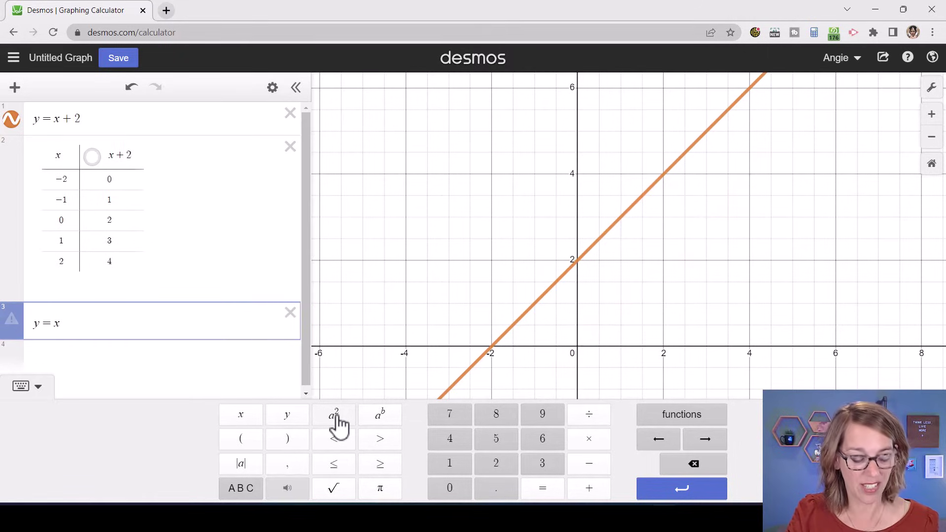
{"action": "type", "text": "2"}
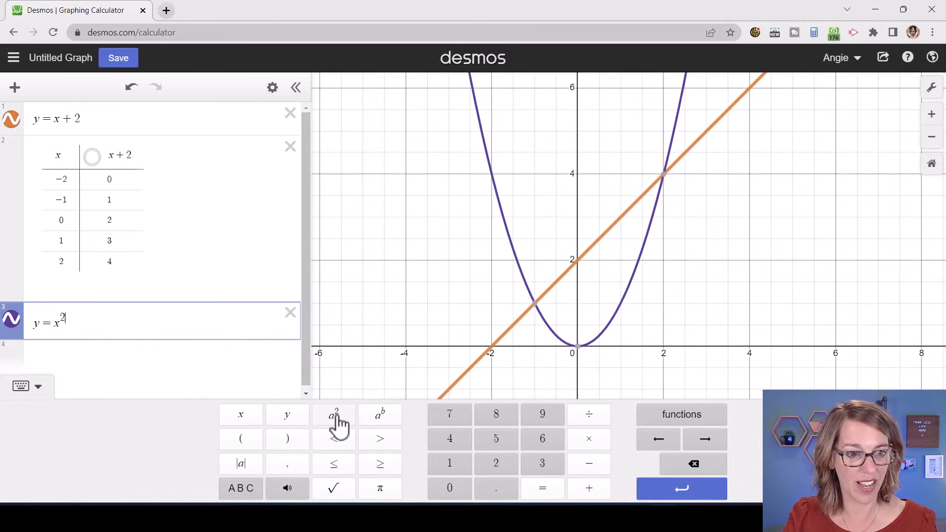
Pin the line–parabola intersections at (−1, 1) and (2, 4), then remove their coordinate labels
{"action": "left_click", "coordinate": [535, 306]}
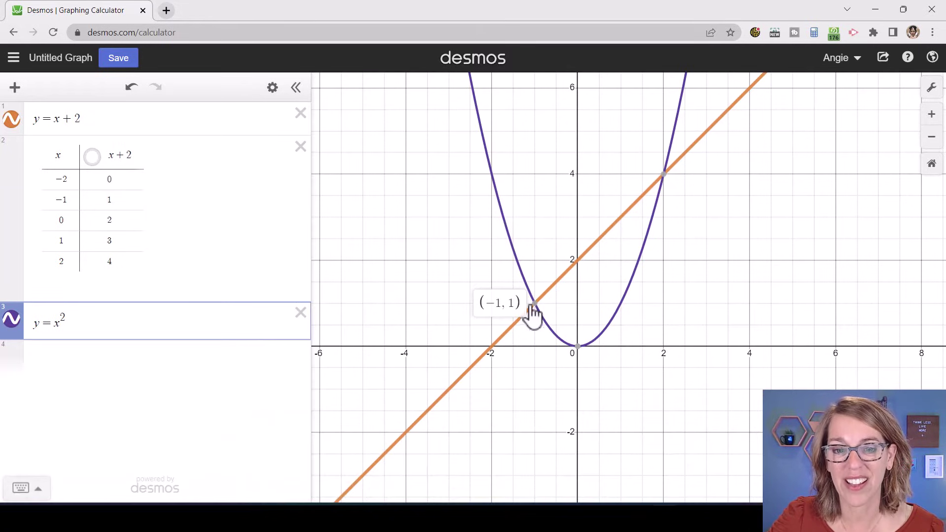
{"action": "left_click", "coordinate": [535, 304]}
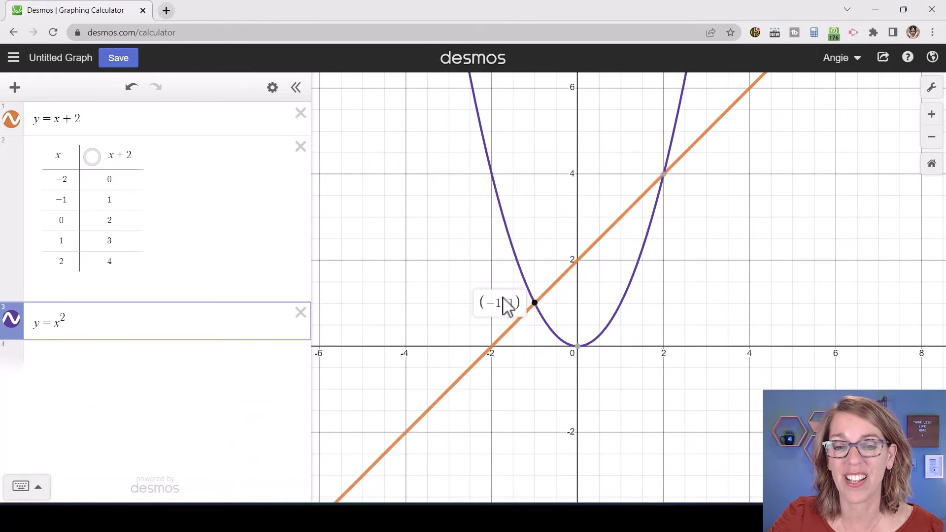
{"action": "left_click", "coordinate": [665, 174]}
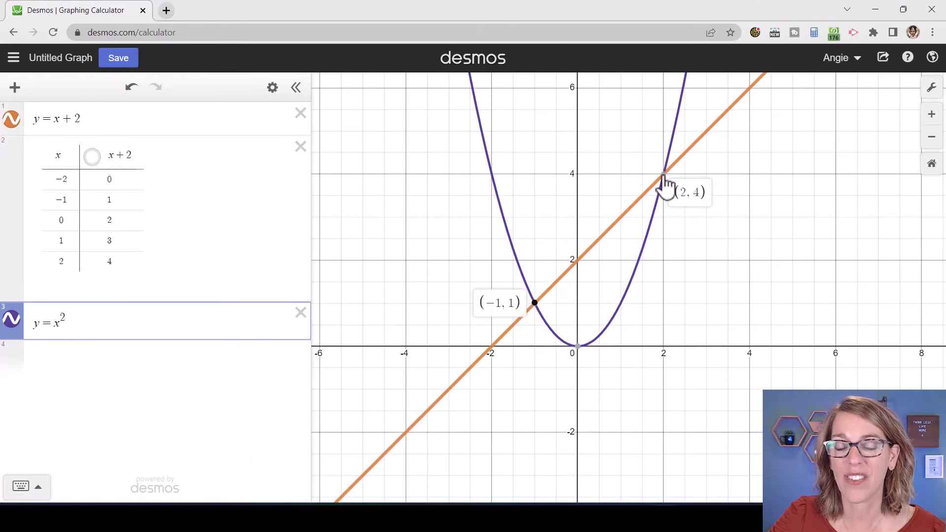
{"action": "left_click", "coordinate": [665, 176]}
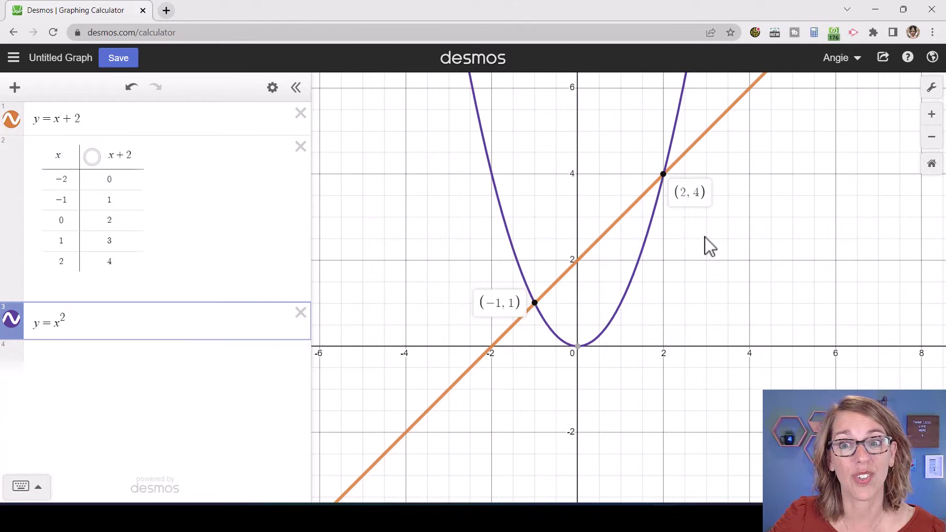
{"action": "left_click", "coordinate": [664, 176]}
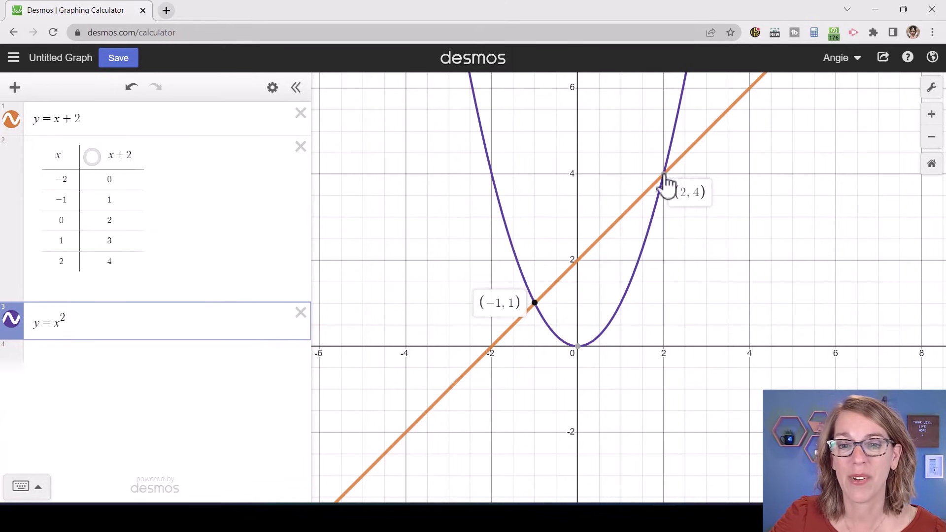
{"action": "left_click", "coordinate": [536, 304]}
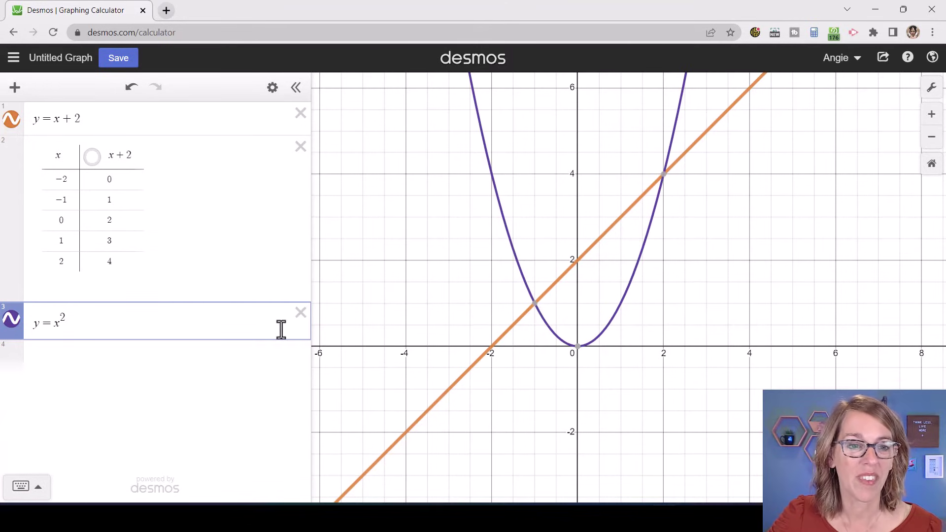
Delete the y = x², table and y = x + 2 expressions, then click into the empty first row
{"action": "left_click", "coordinate": [300, 313]}
{"action": "left_click", "coordinate": [300, 147]}
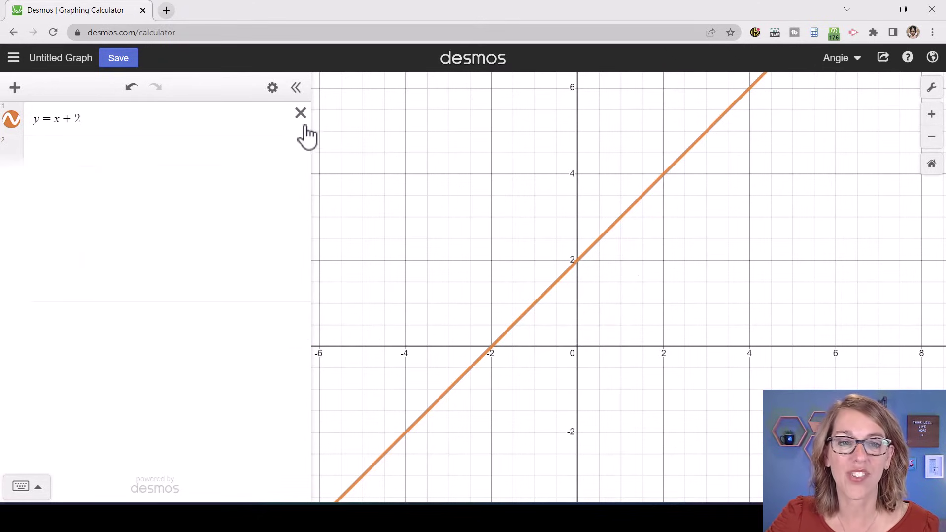
{"action": "left_click", "coordinate": [301, 116]}
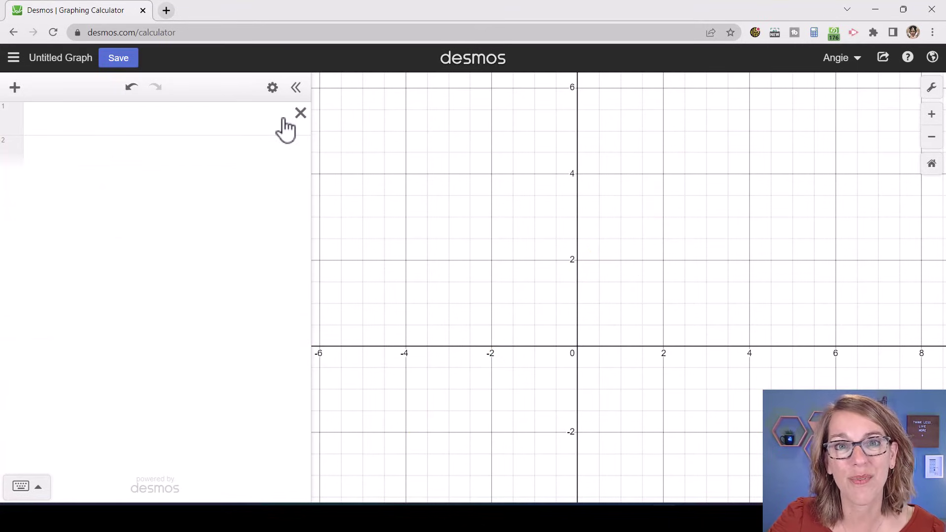
{"action": "left_click", "coordinate": [62, 122]}
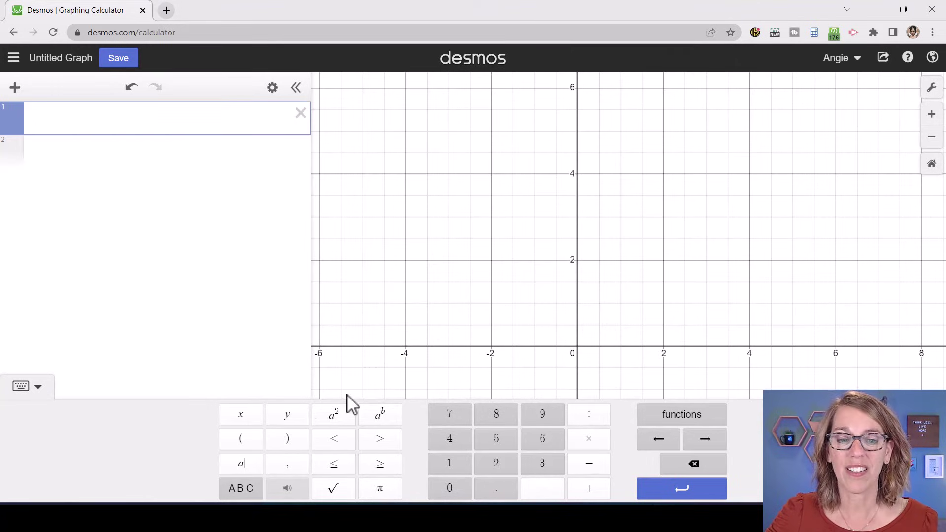
Enter √36 in the first row so it evaluates to 6, then add an empty row below
{"action": "left_click", "coordinate": [339, 494]}
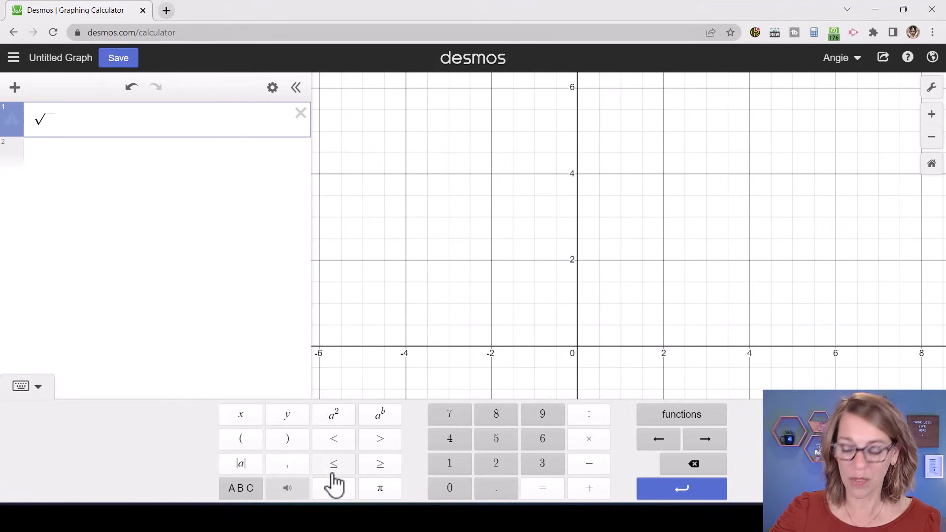
{"action": "type", "text": "36"}
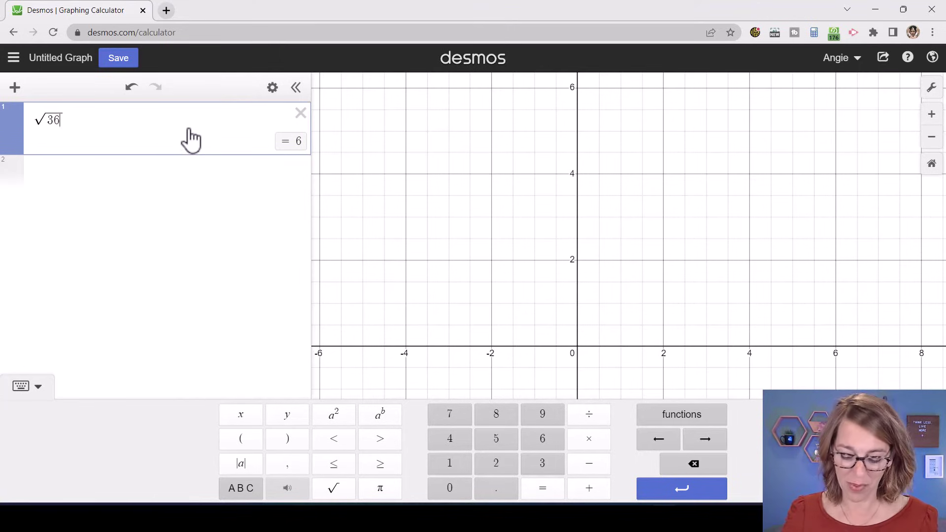
{"action": "key", "text": "BackSpace"}
{"action": "key", "text": "BackSpace"}
{"action": "key", "text": "BackSpace"}
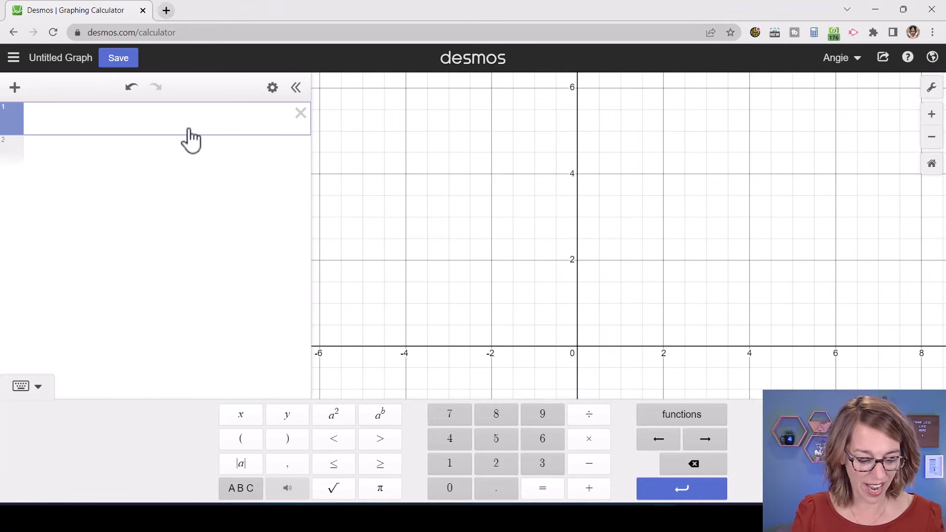
{"action": "type", "text": "sq"}
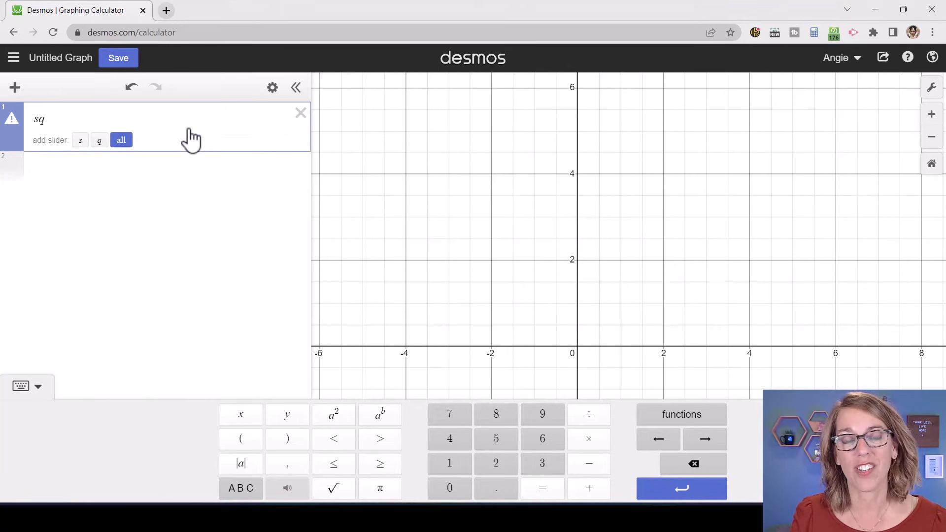
{"action": "type", "text": "rt"}
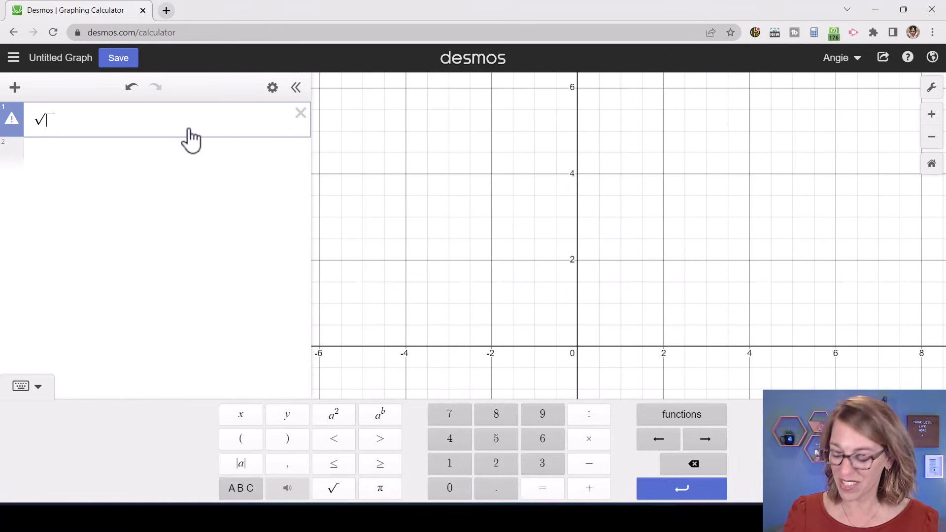
{"action": "type", "text": "36"}
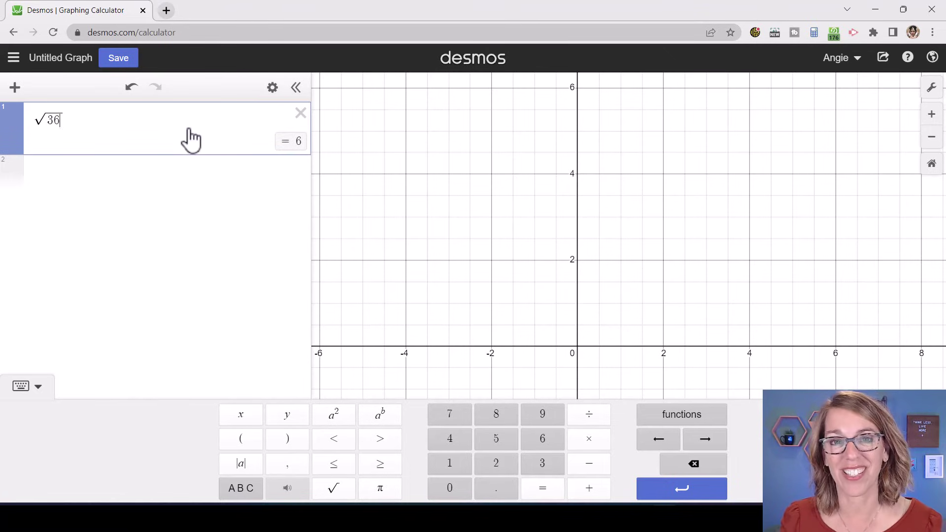
{"action": "key", "text": "Return"}
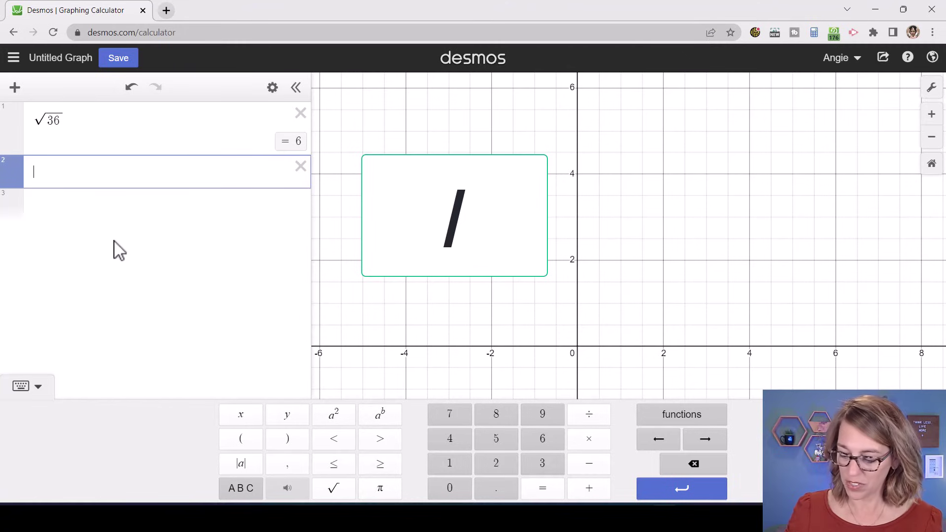
Enter 12/54 as the second expression and display its result as the fraction 2/9
{"action": "type", "text": "12"}
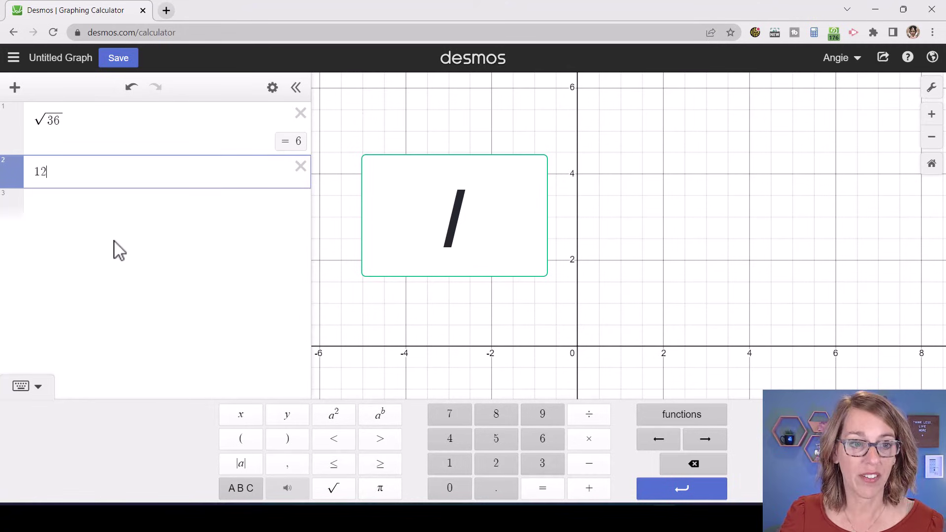
{"action": "type", "text": "/"}
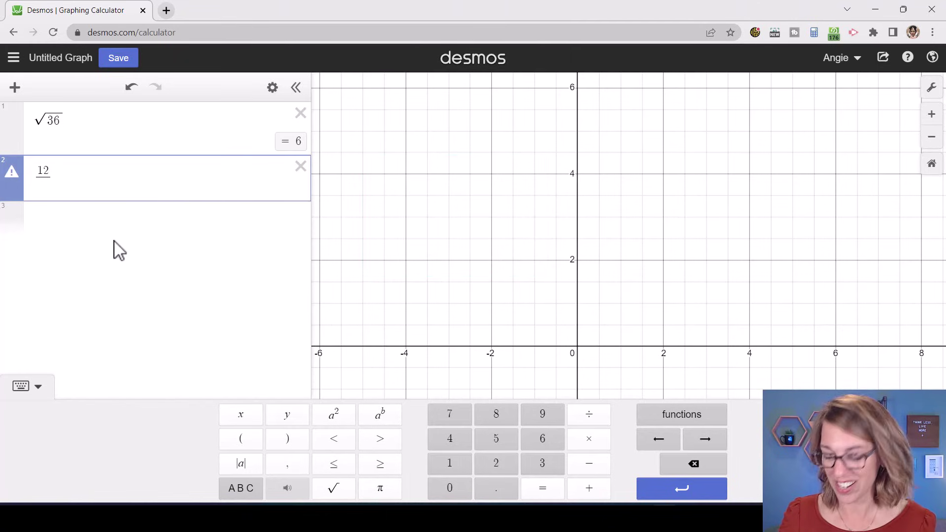
{"action": "type", "text": "54"}
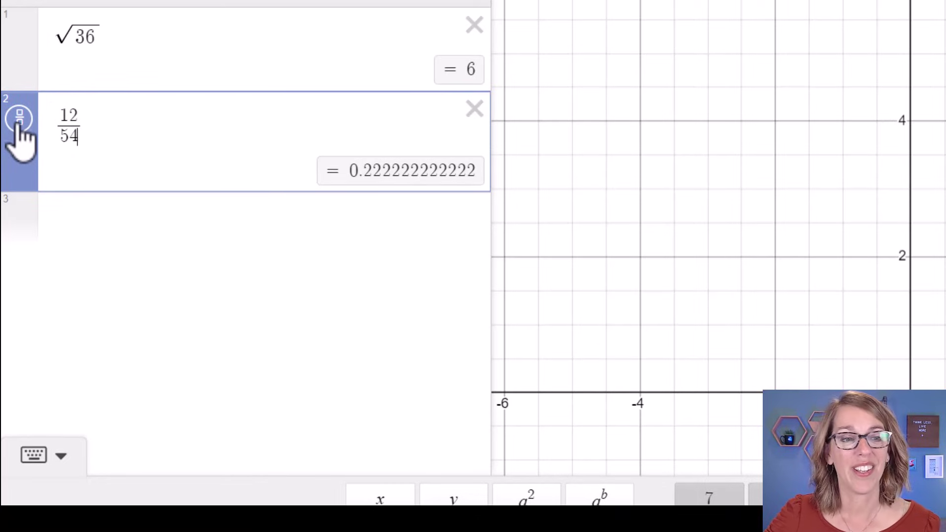
{"action": "left_click", "coordinate": [19, 121]}
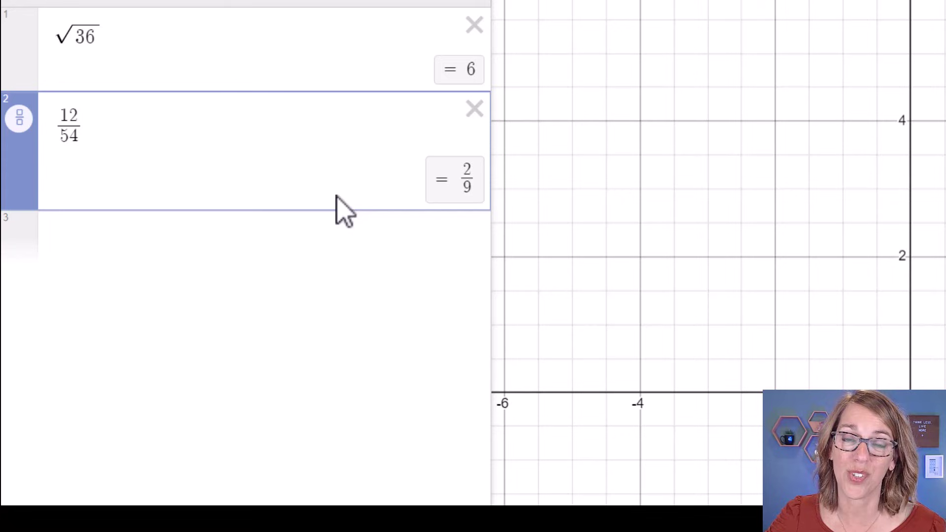
Add the third expression (3 + √9)/2 in row 3, evaluating to 3
{"action": "left_click", "coordinate": [92, 238]}
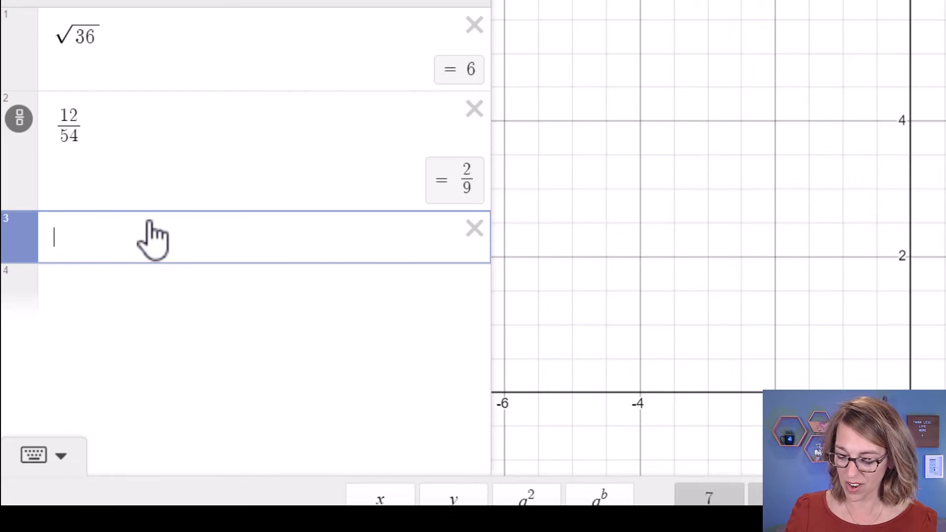
{"action": "type", "text": "/"}
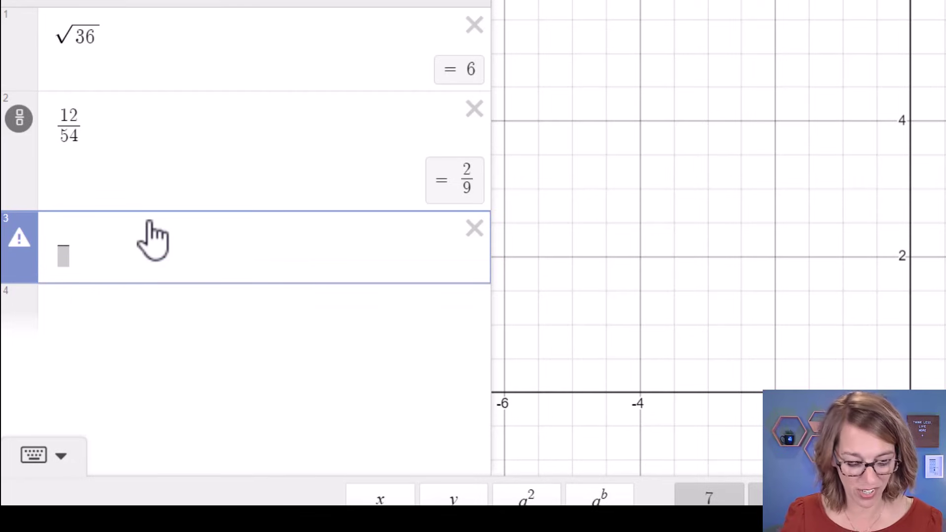
{"action": "type", "text": "3"}
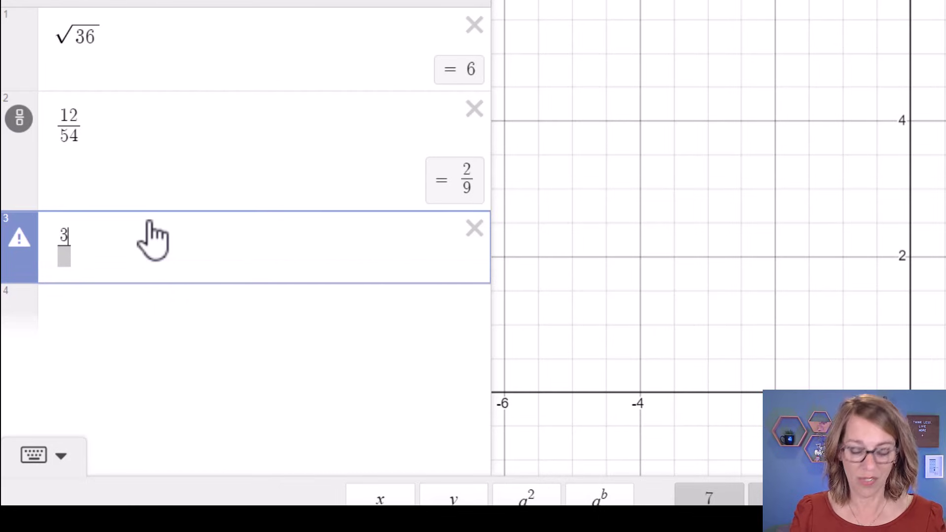
{"action": "type", "text": "+sqr"}
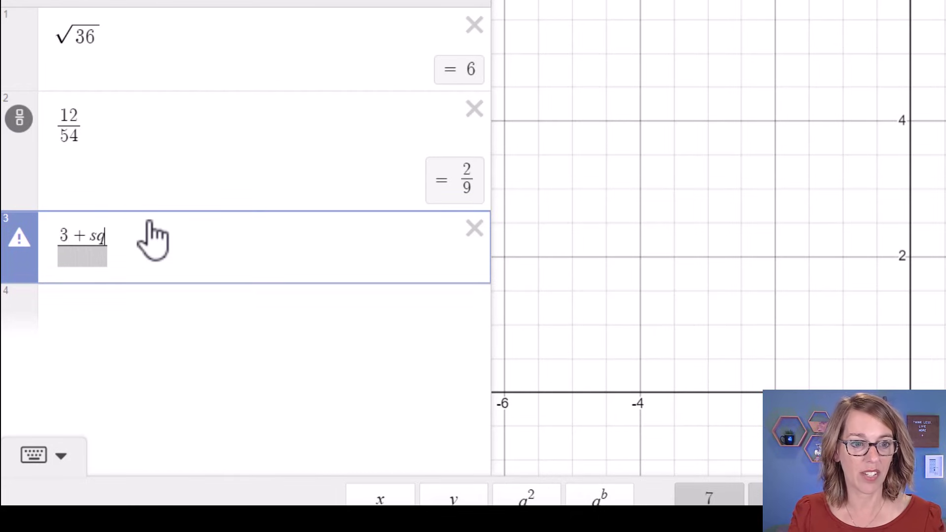
{"action": "type", "text": "t9"}
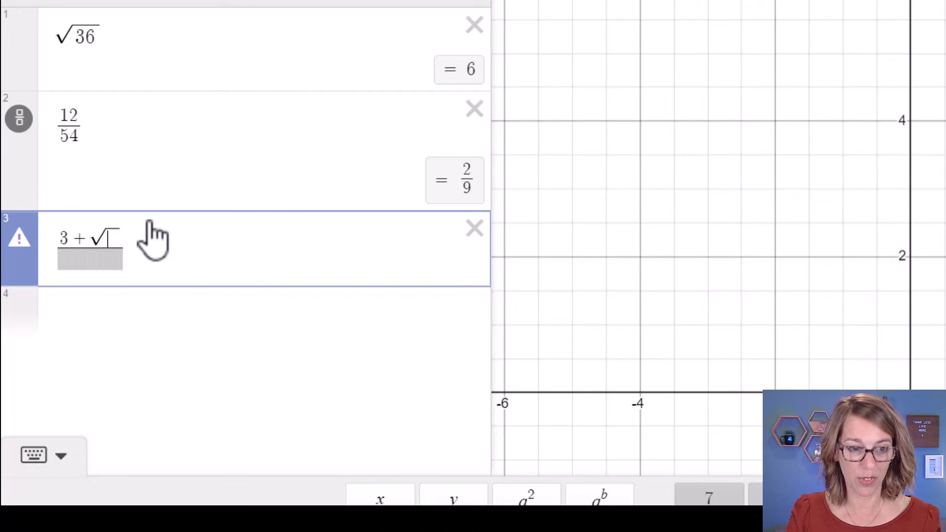
{"action": "key", "text": "Down"}
{"action": "type", "text": "2"}
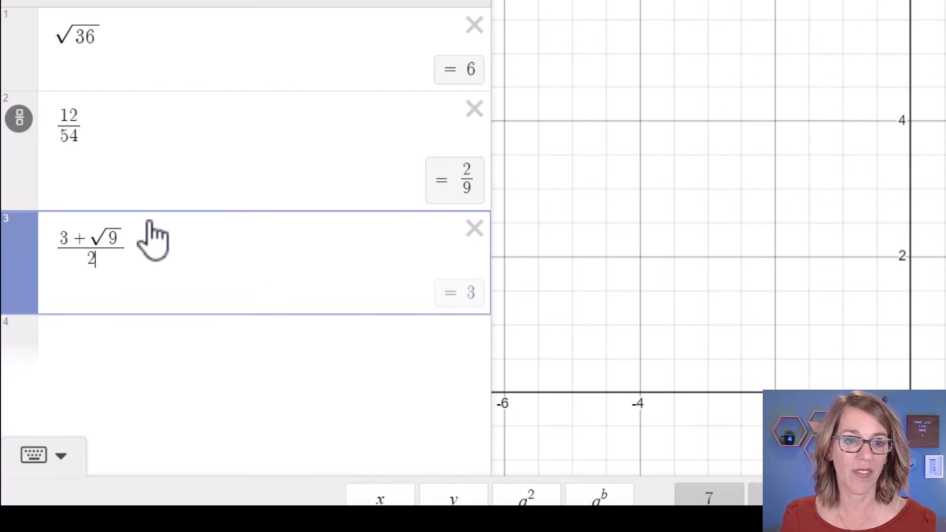